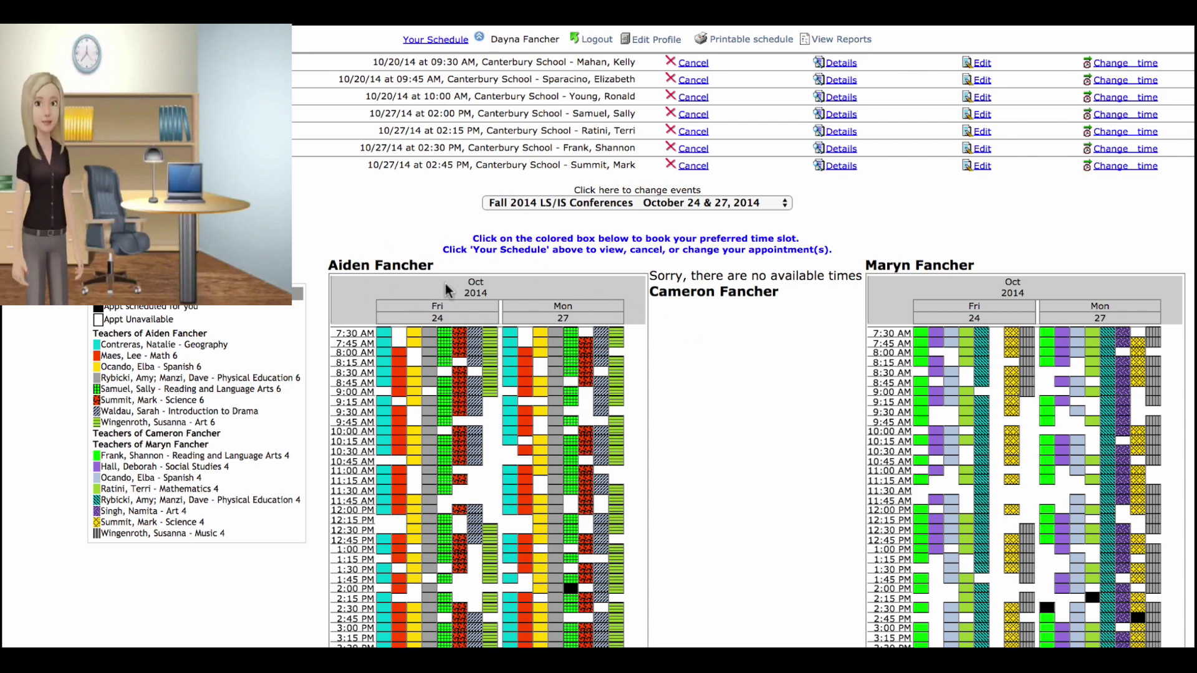
Step: Switch the event to Fall 2014 US/MS Conferences, October 17 & 20, 2014
left_click(741, 200)
left_click(765, 190)
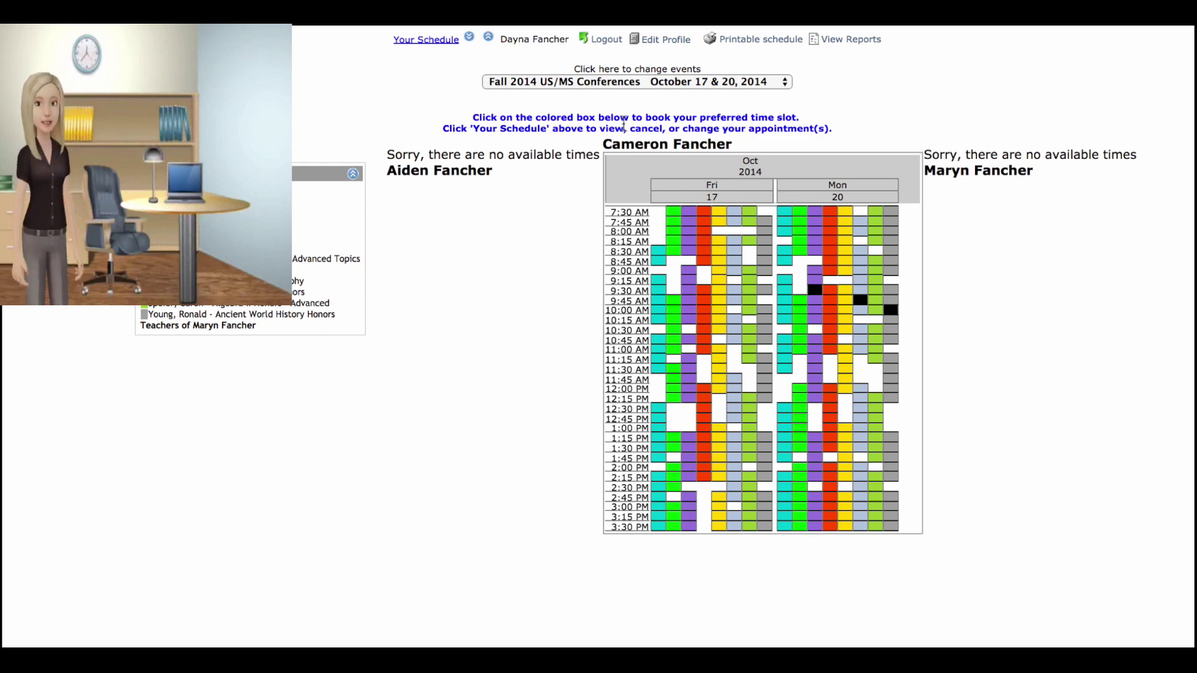
Step: Open View Reports to see the Teachers' schedule report
left_click(846, 42)
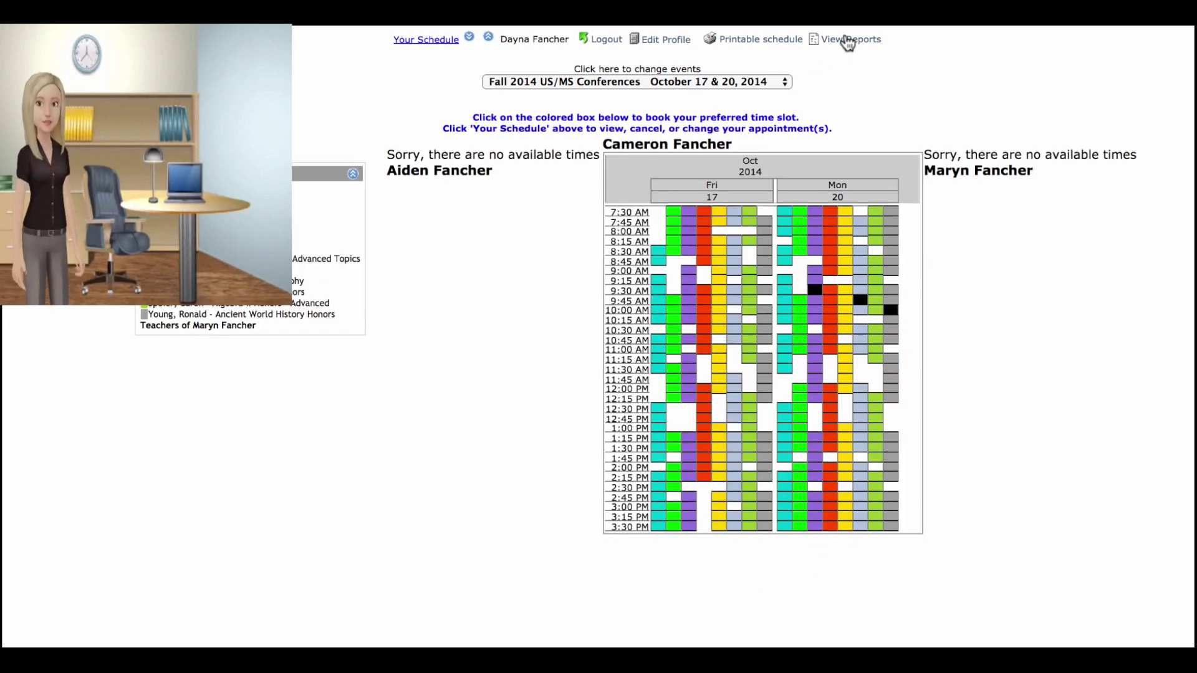